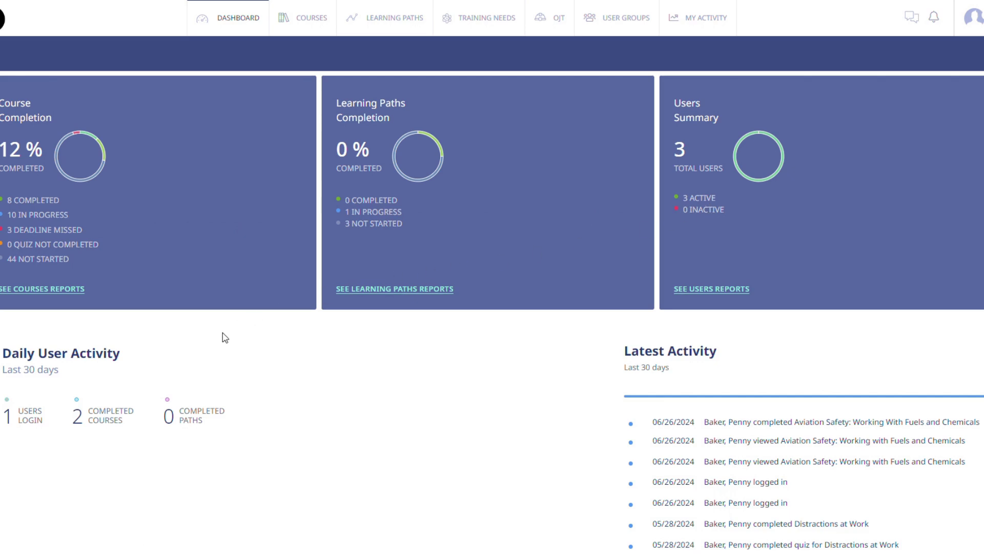
scroll(223, 336, down, 4)
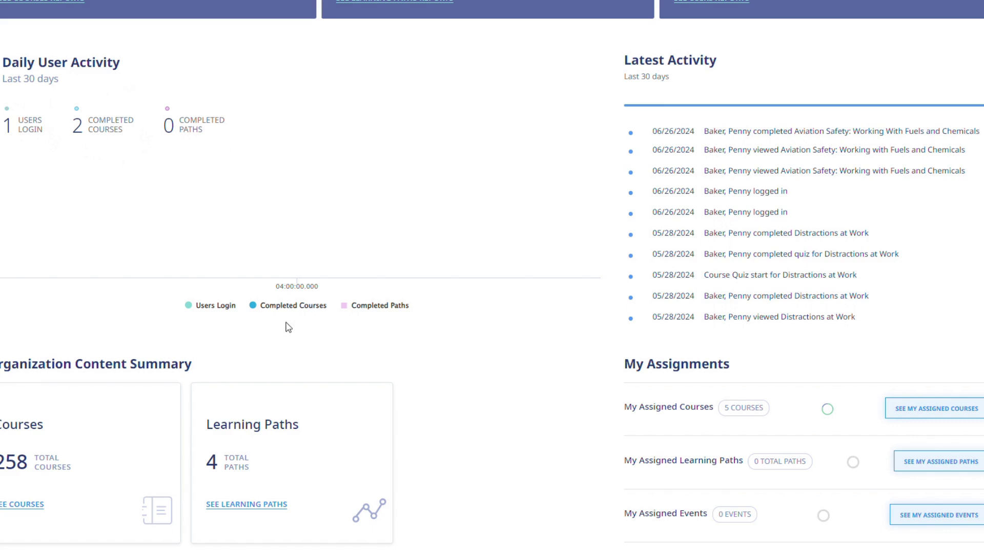
scroll(285, 331, down, 1)
scroll(288, 333, down, 3)
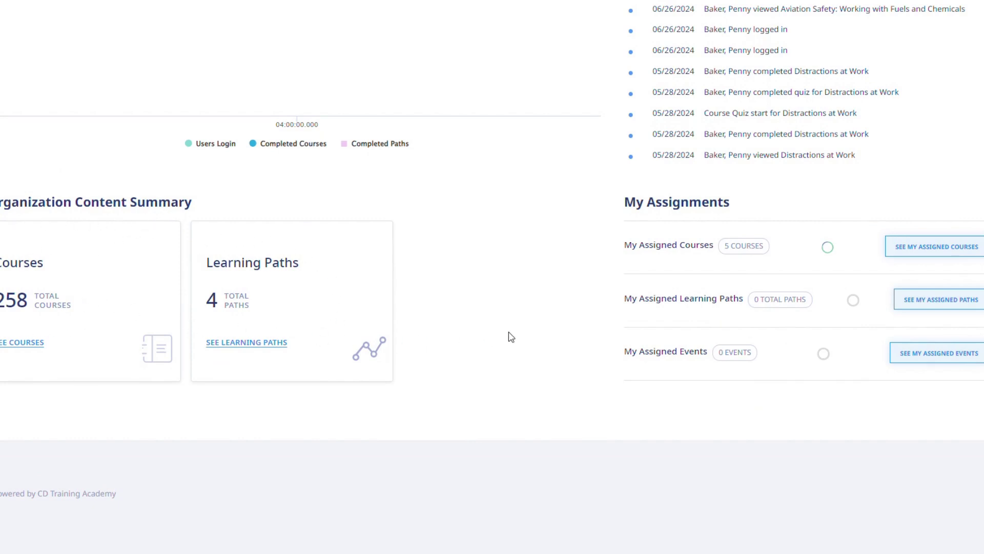
scroll(601, 282, up, 3)
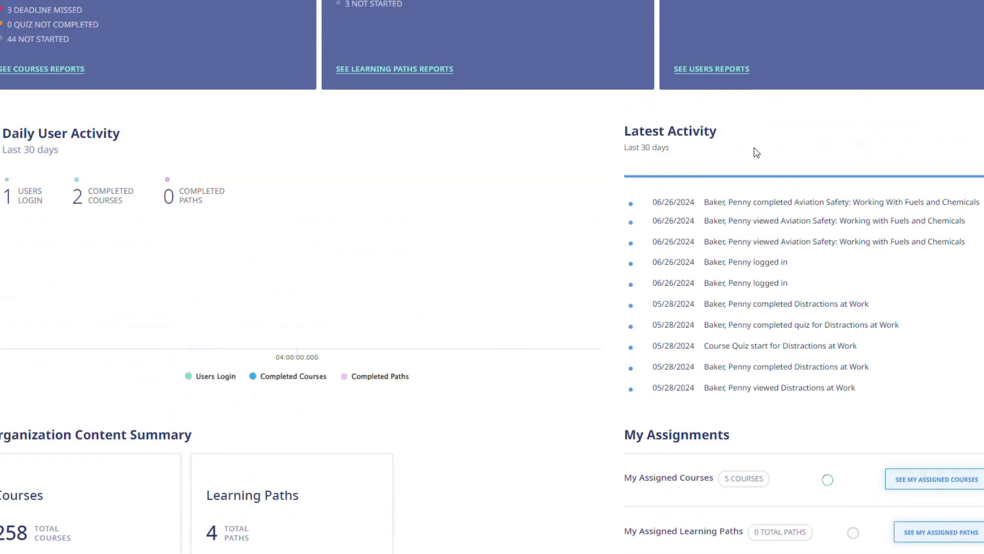
scroll(746, 357, down, 3)
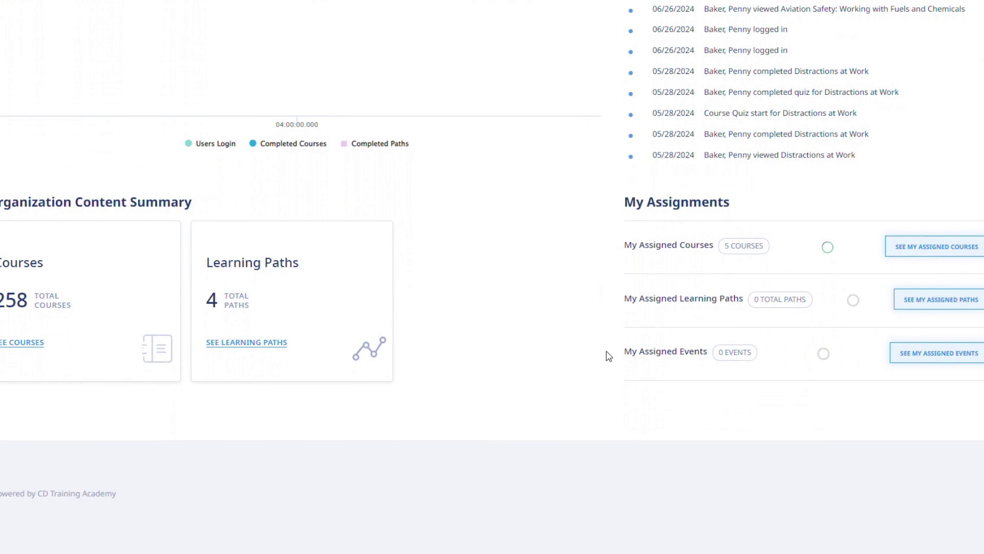
scroll(572, 347, up, 5)
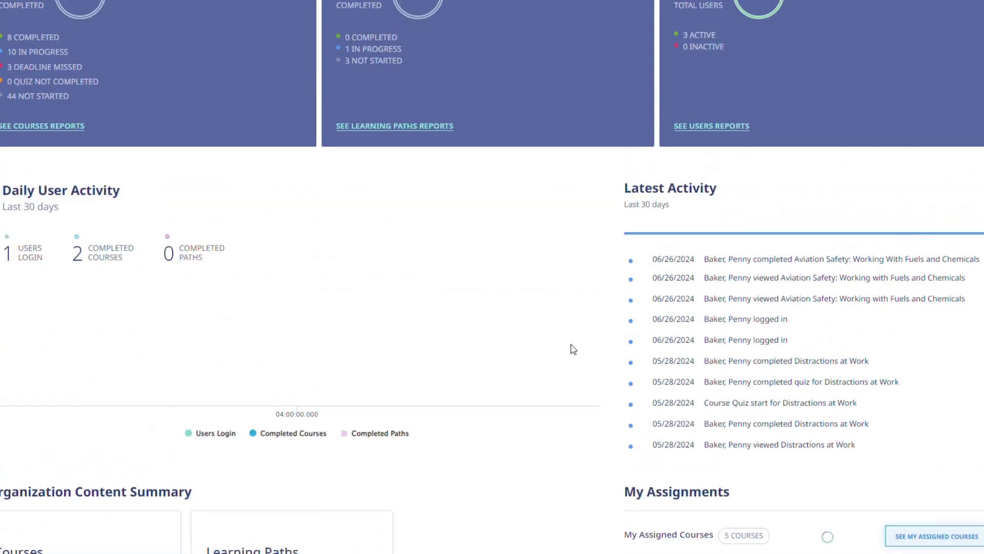
scroll(571, 346, up, 3)
scroll(571, 346, up, 1)
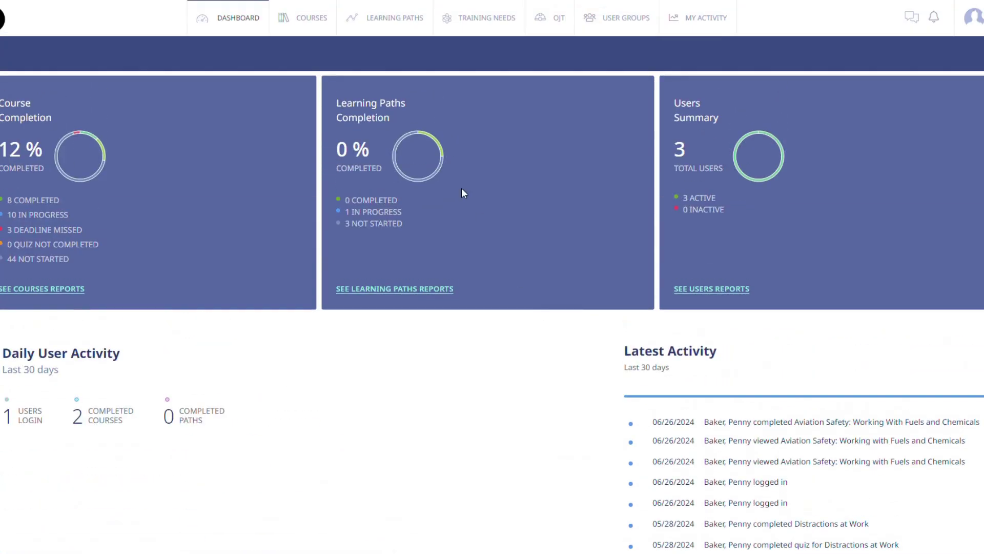
Bring up the COURSES list of all courses in the organisation.
click(286, 21)
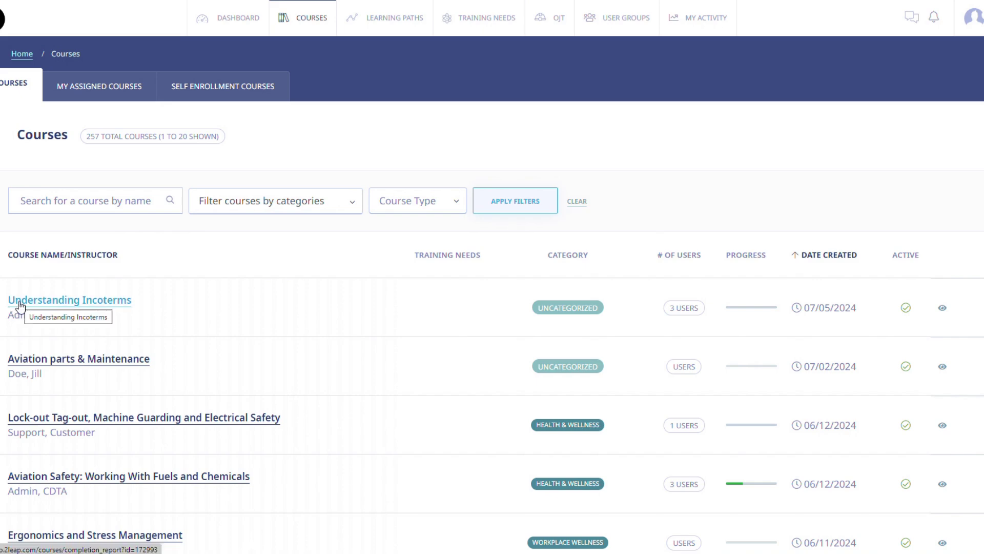
Open the Understanding Incoterms course report and its per-user Completion Report.
click(19, 306)
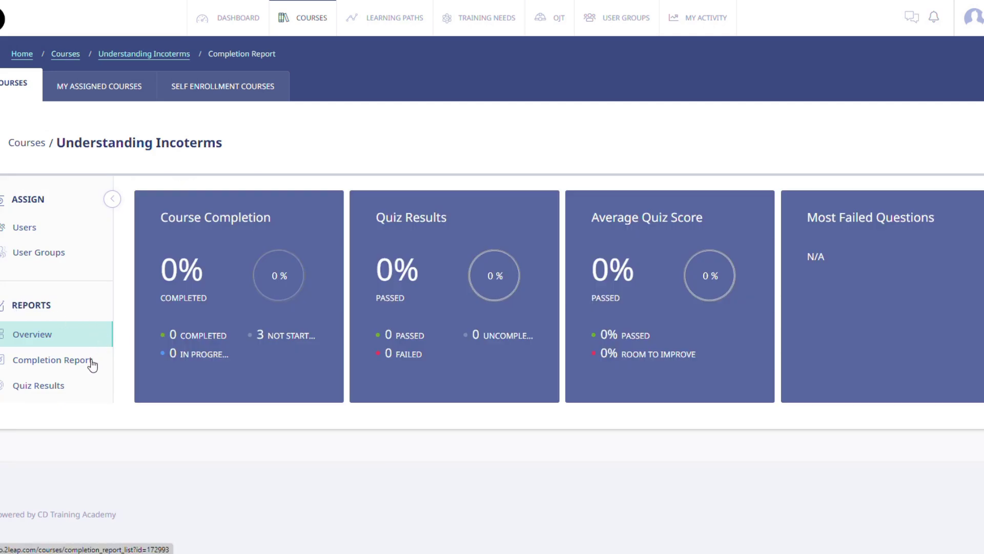
click(19, 365)
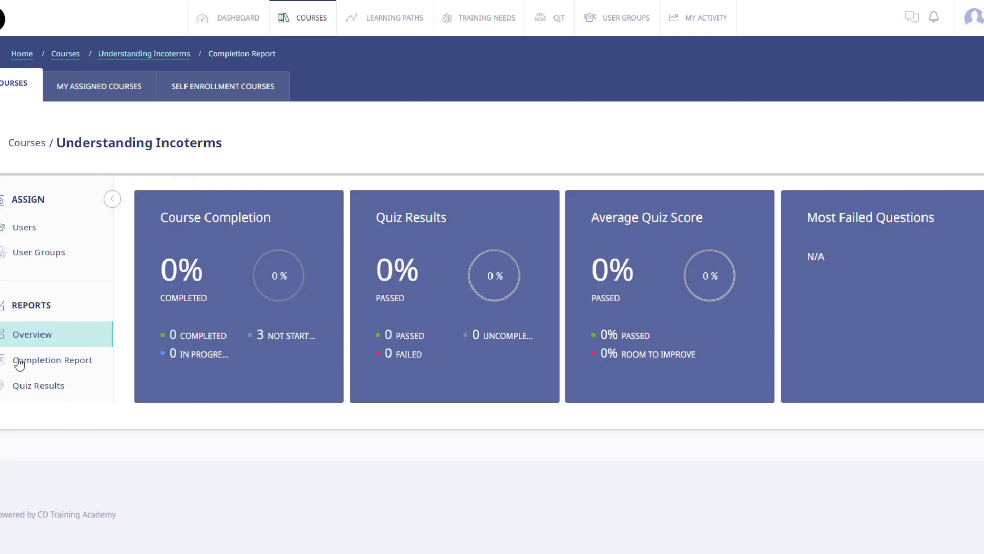
scroll(115, 374, down, 2)
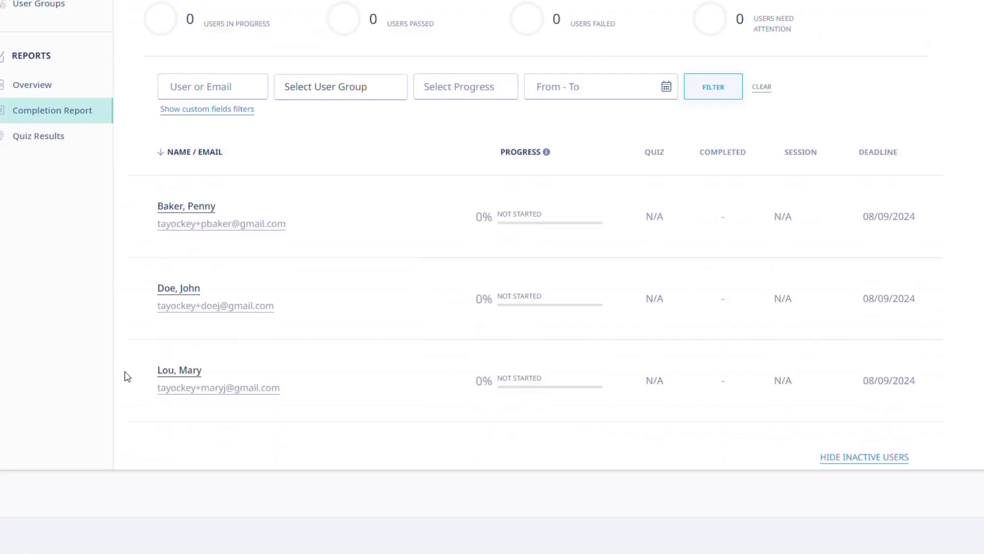
scroll(127, 375, up, 5)
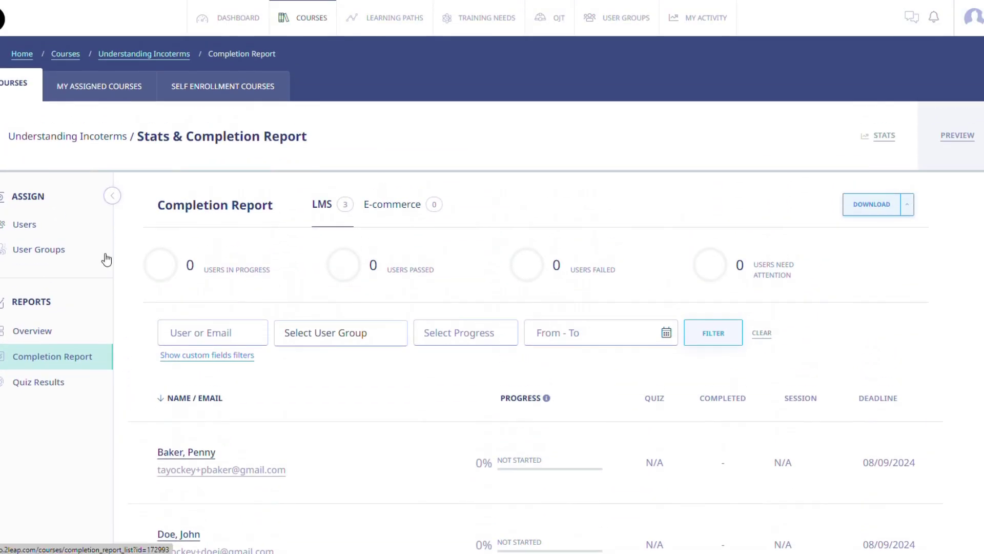
Show the users assigned to the Understanding Incoterms course under ASSIGN.
click(28, 226)
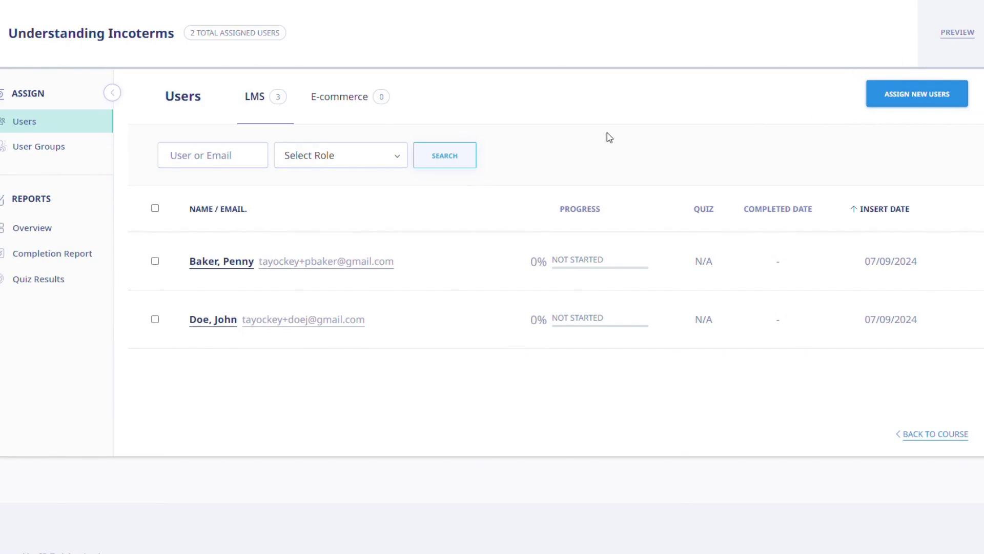
scroll(608, 137, up, 3)
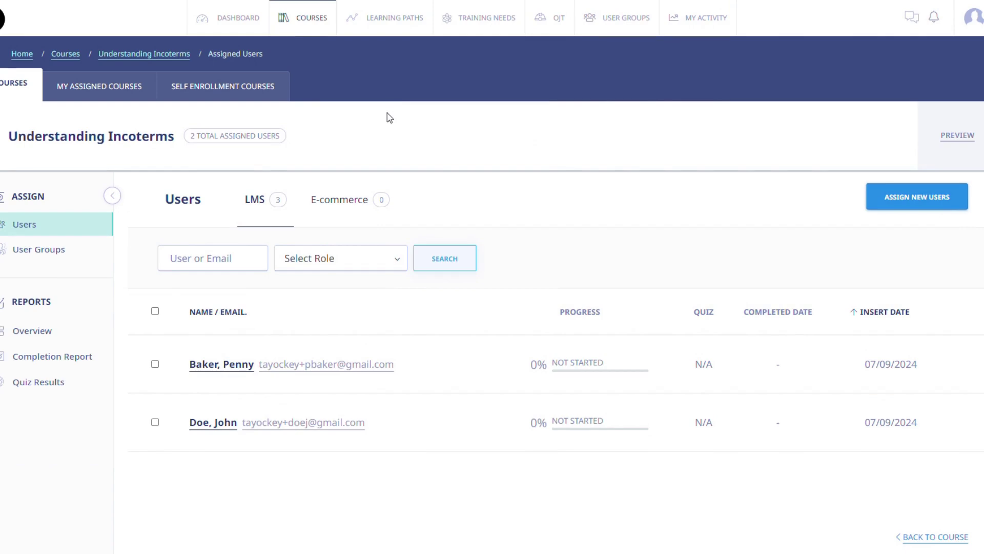
Review Initial Material Control Training's assigned users and assigned user groups in Learning Paths.
click(395, 28)
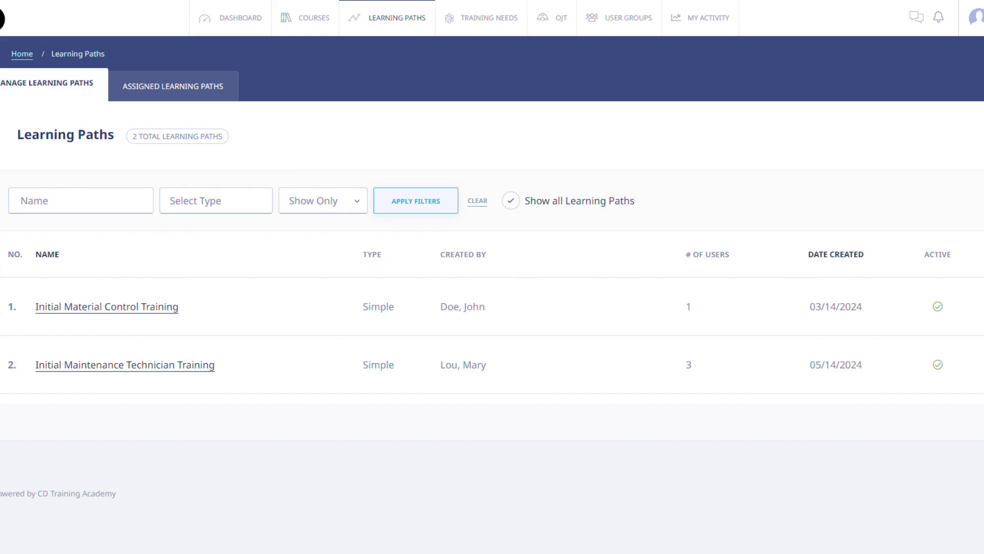
click(53, 312)
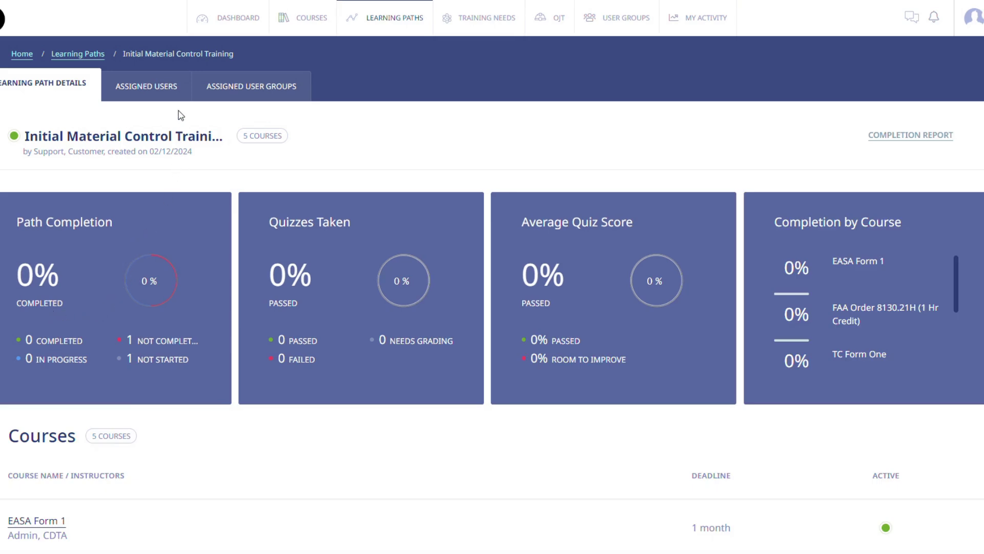
click(153, 94)
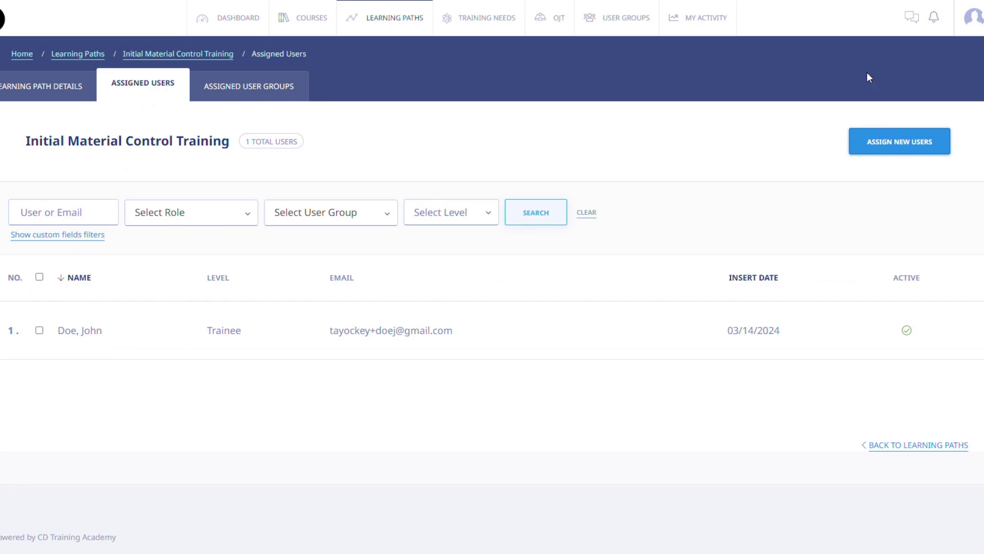
click(245, 90)
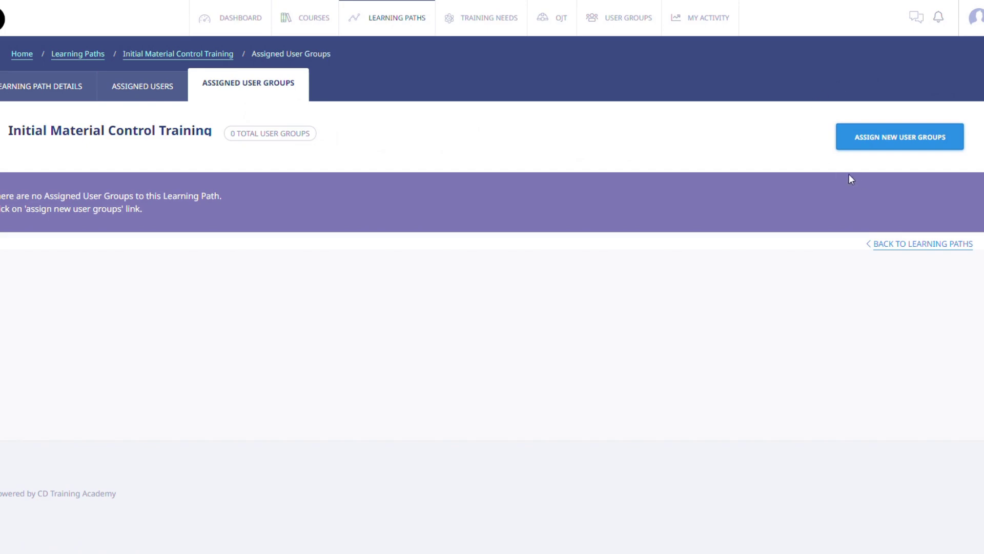
Show the USER GROUPS page listing the groups this manager supervises.
click(626, 21)
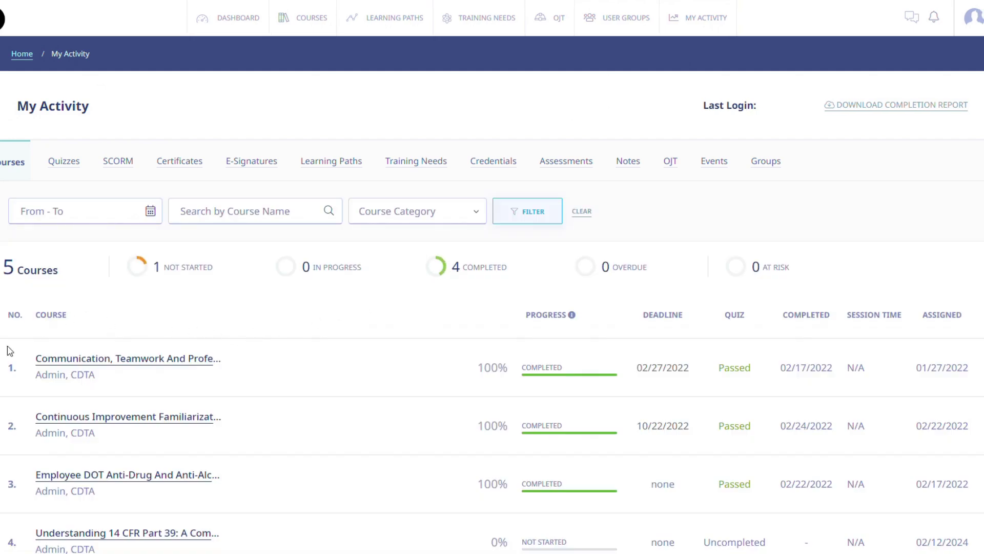
Visit the Forums page, then show the manager's User Profile from the avatar menu.
click(914, 18)
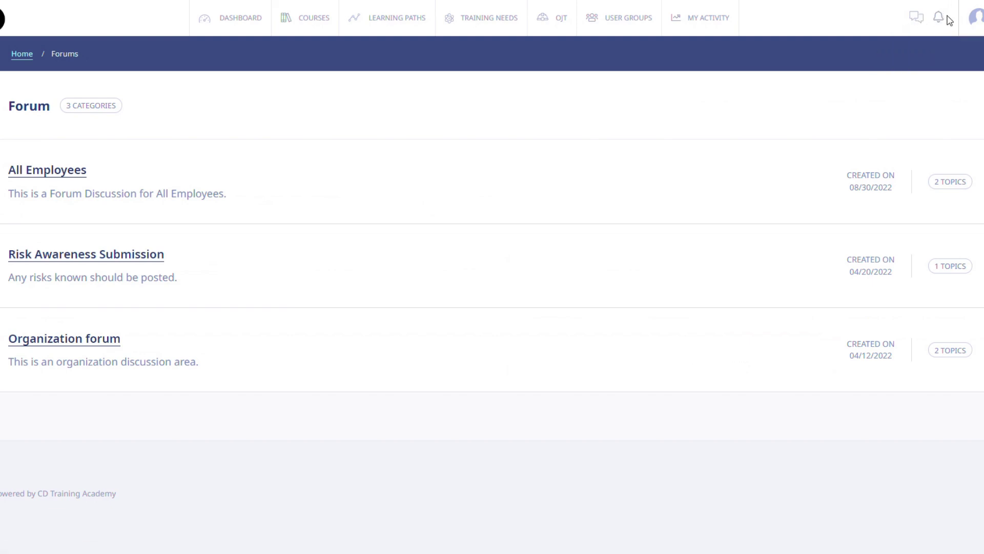
click(976, 18)
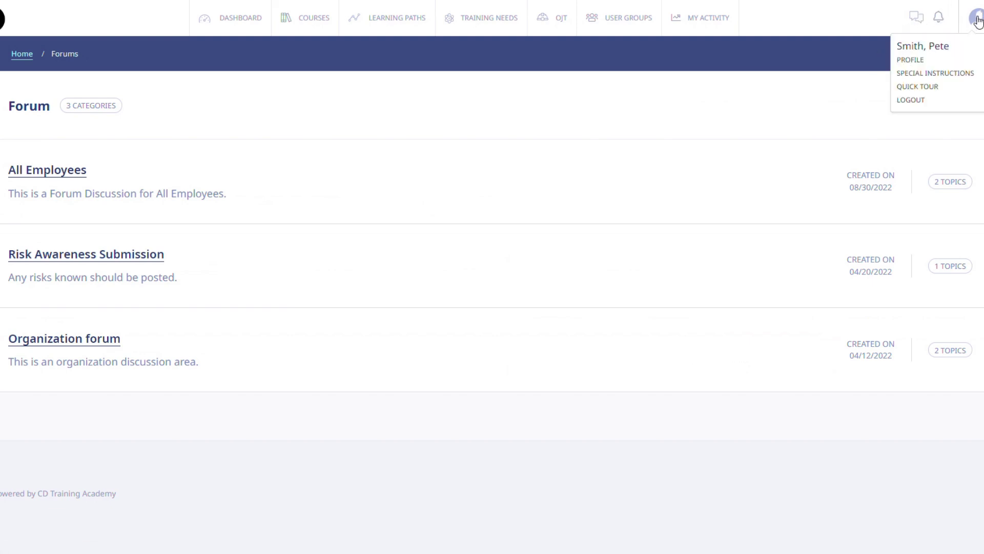
click(910, 60)
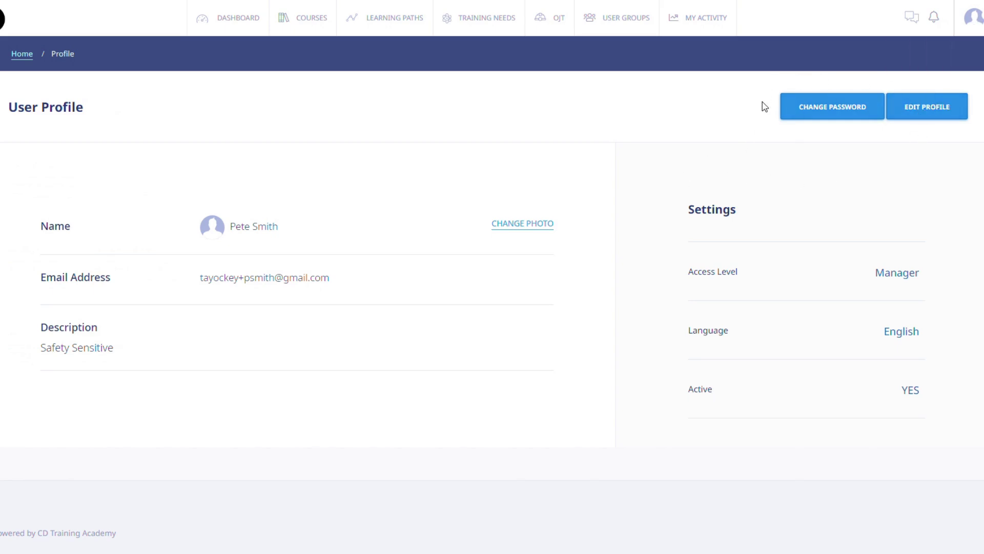